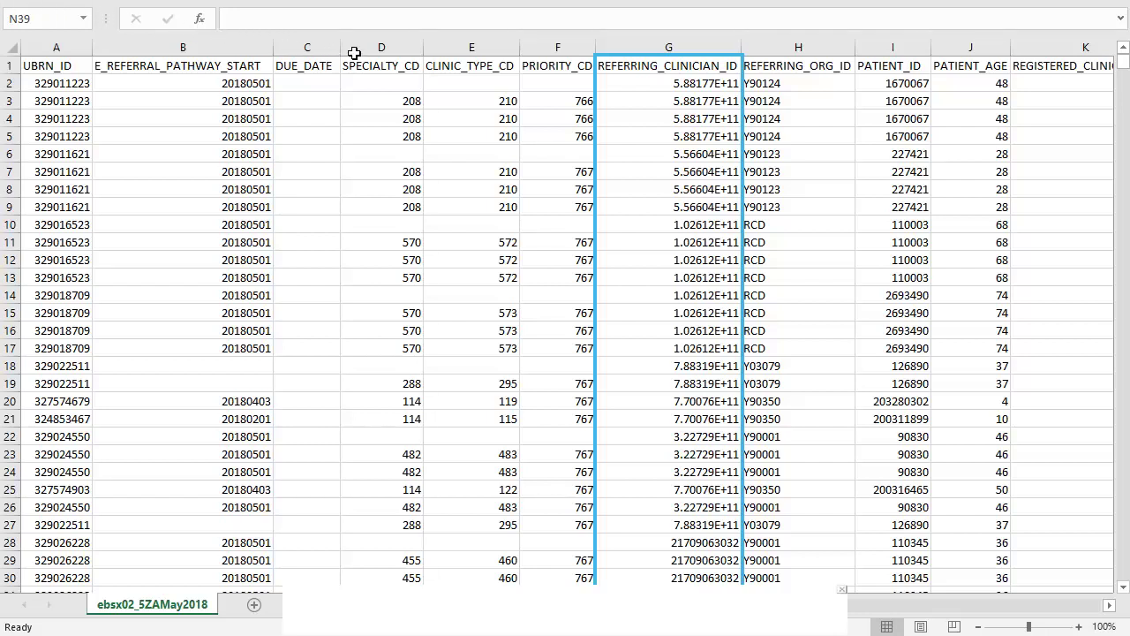
left_click(703, 103)
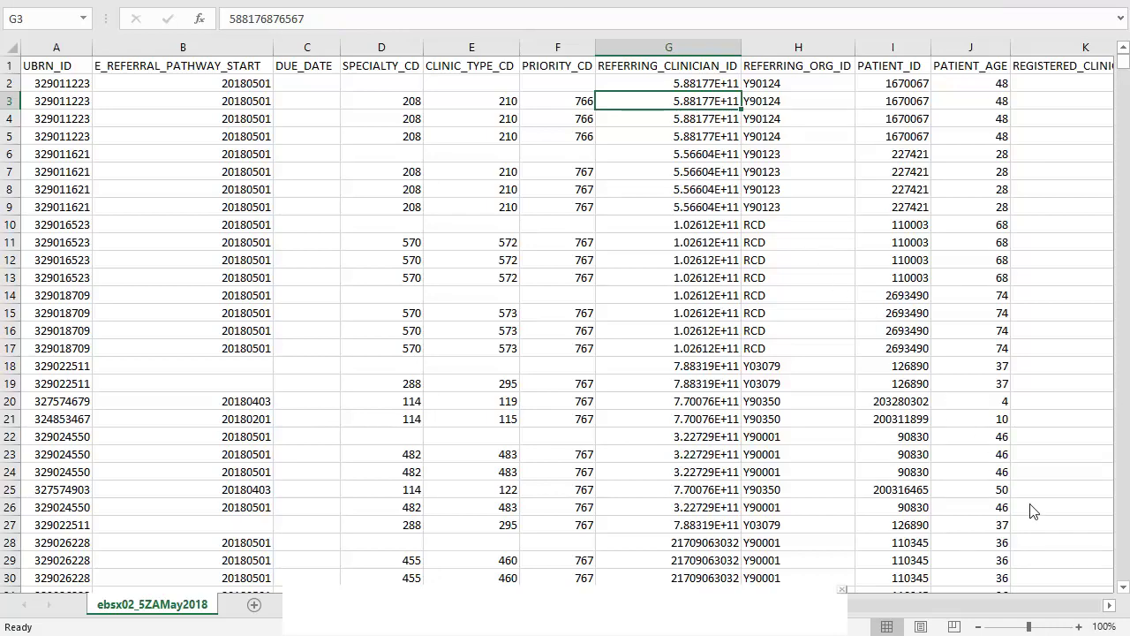
double_click(1110, 605)
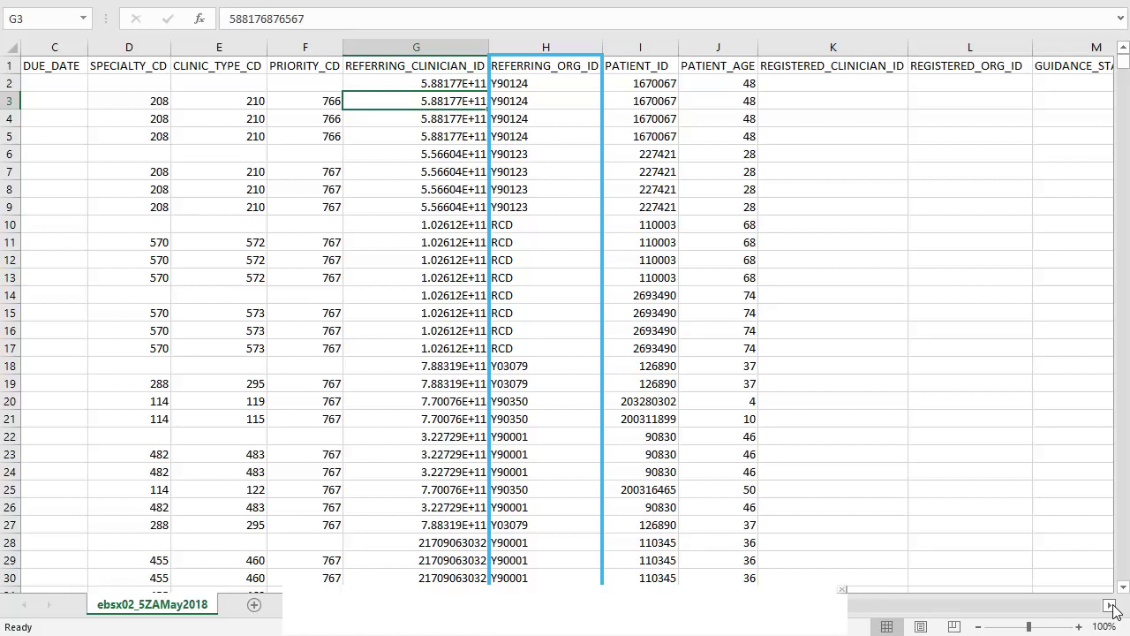
left_click(1109, 606)
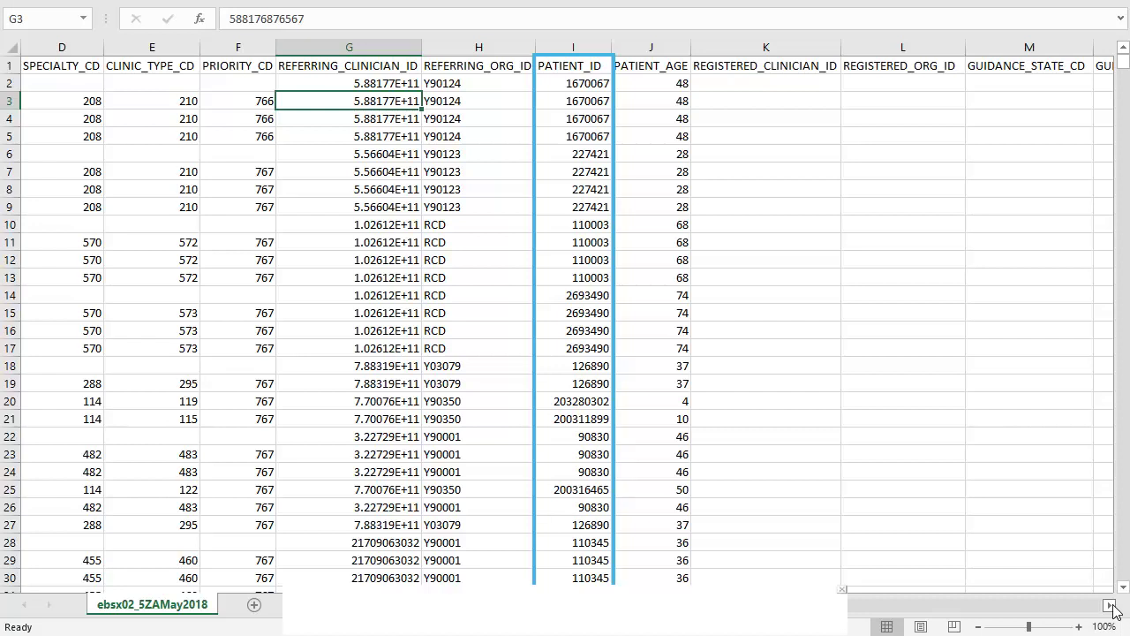
left_click(1111, 606)
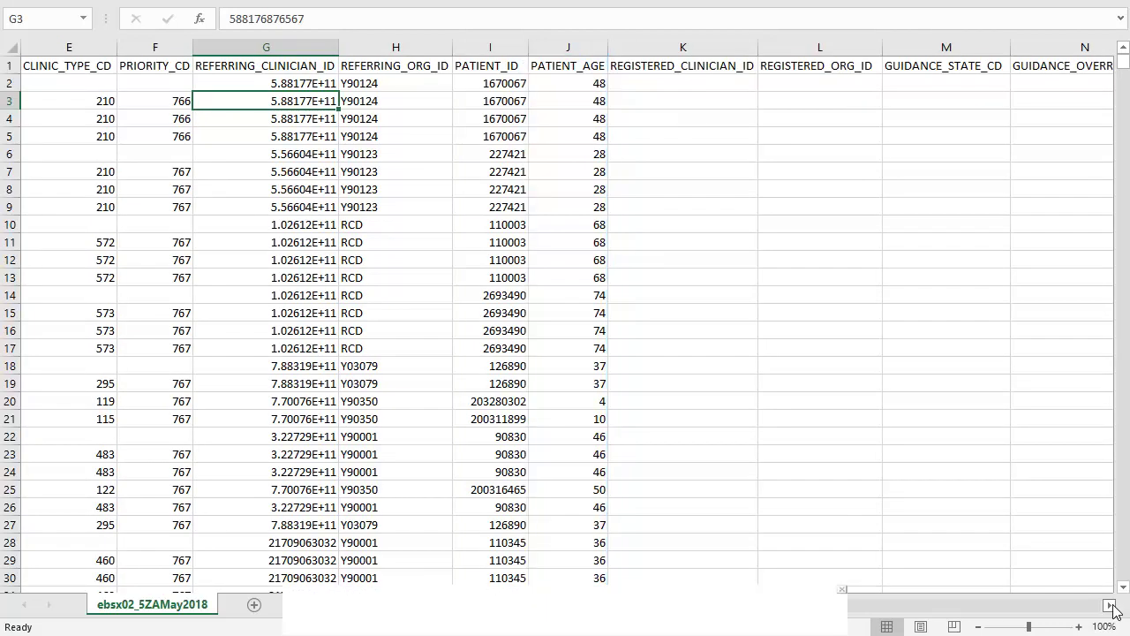
left_click(1112, 606)
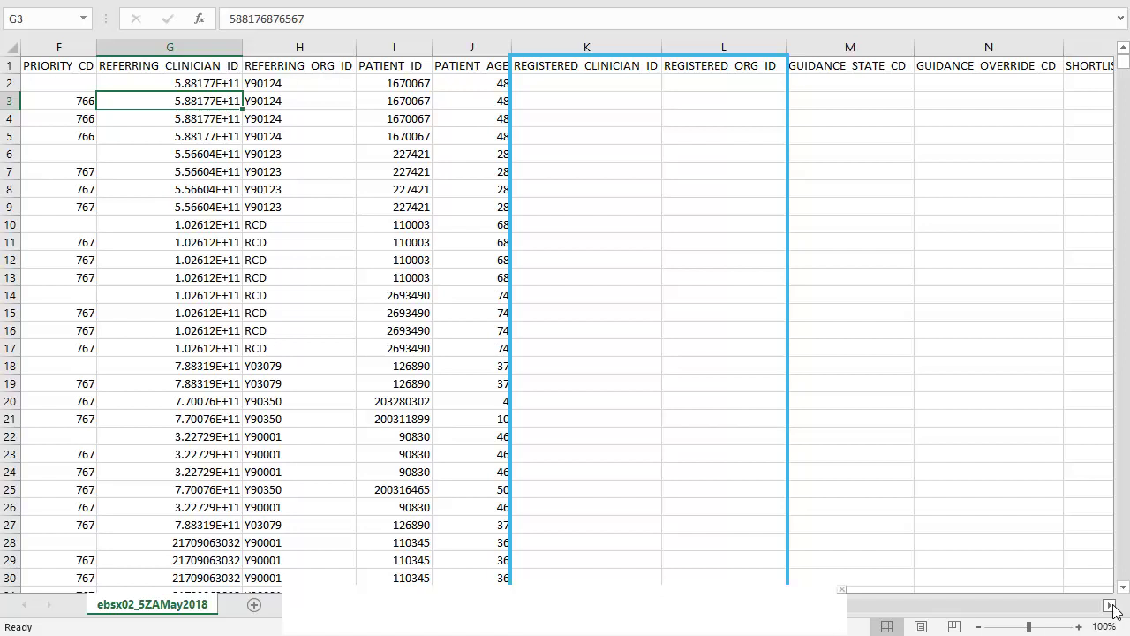
left_click(1112, 607)
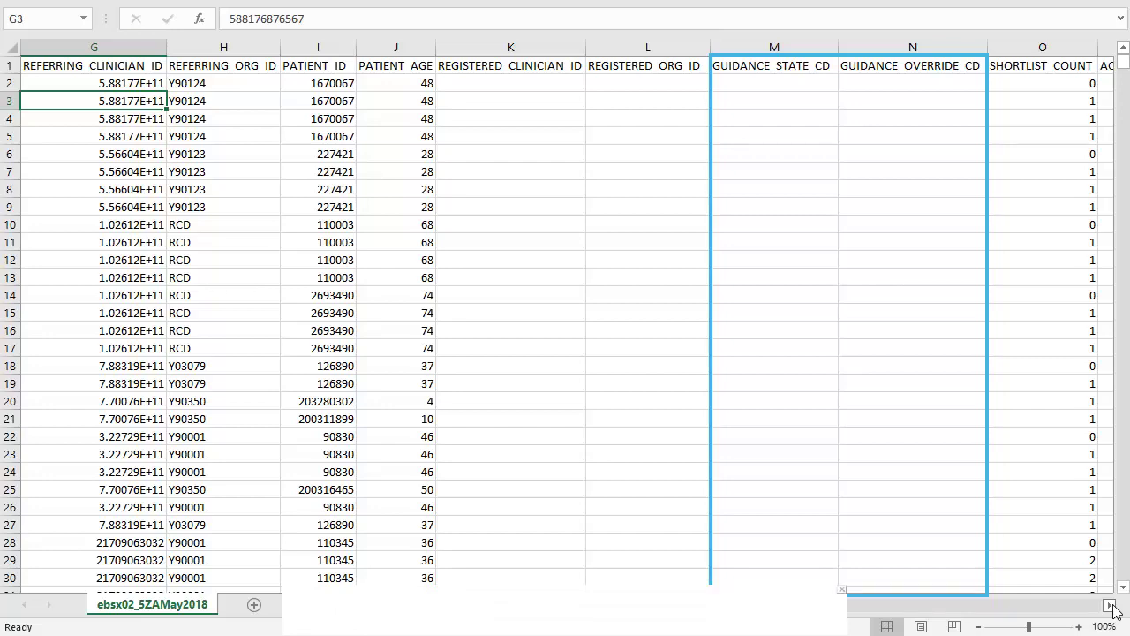
left_click(1111, 606)
left_click(1112, 607)
left_click(1111, 607)
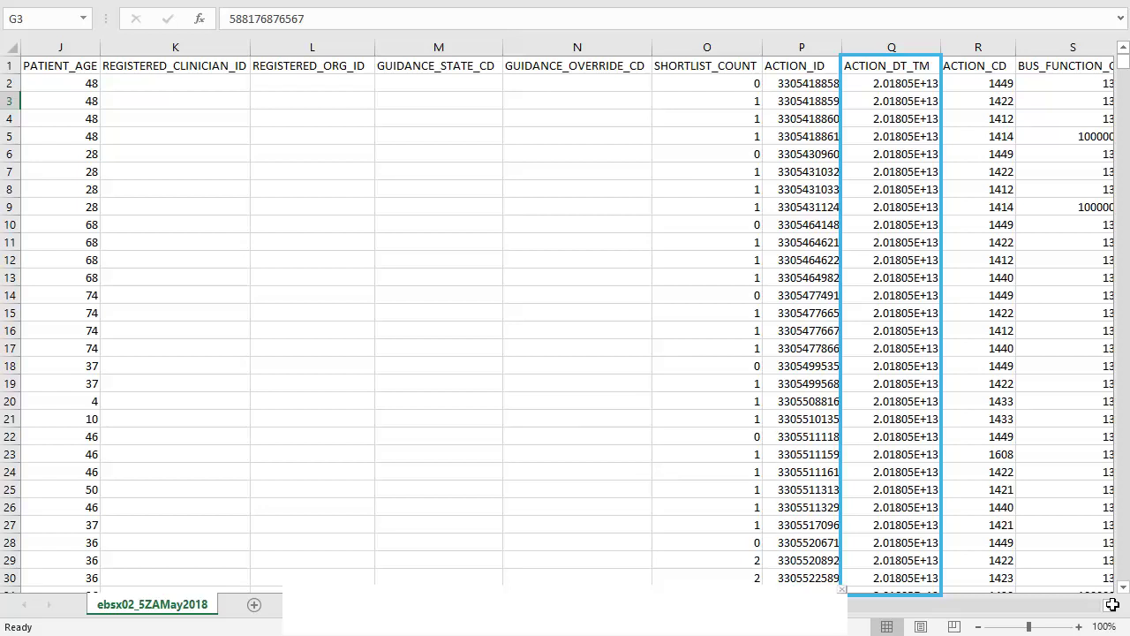
left_click(916, 124)
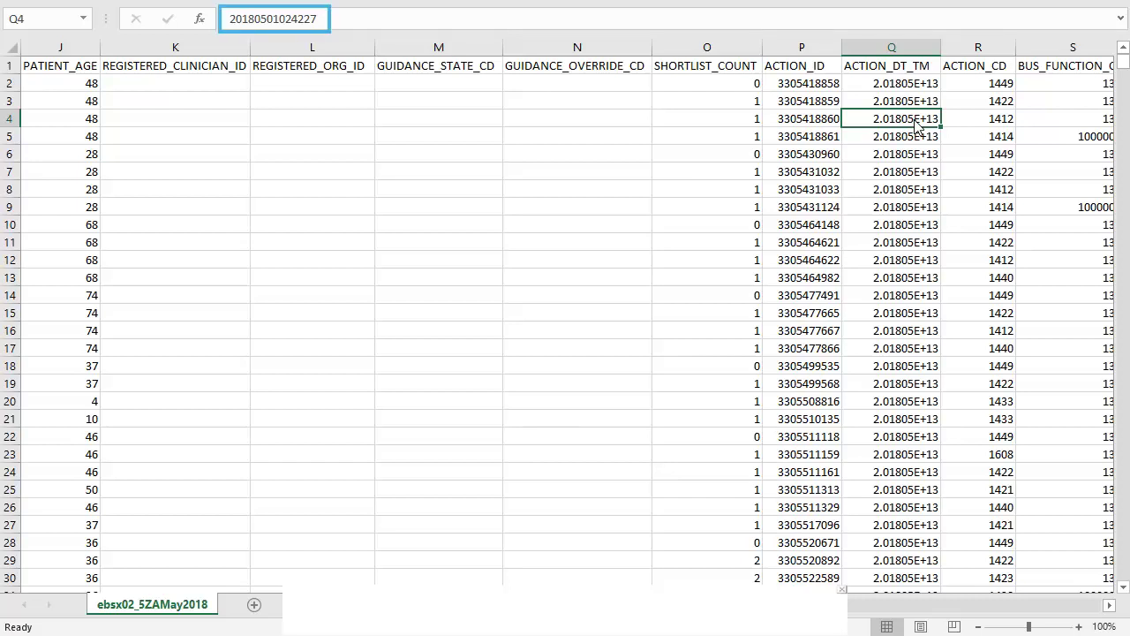
left_click(1109, 606)
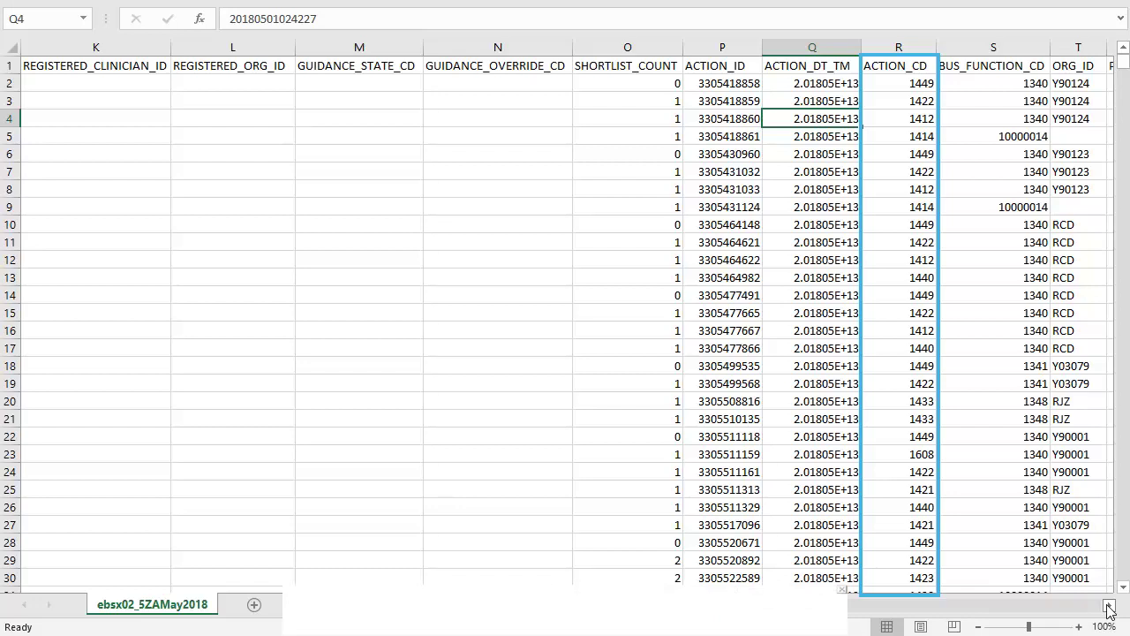
left_click(1108, 606)
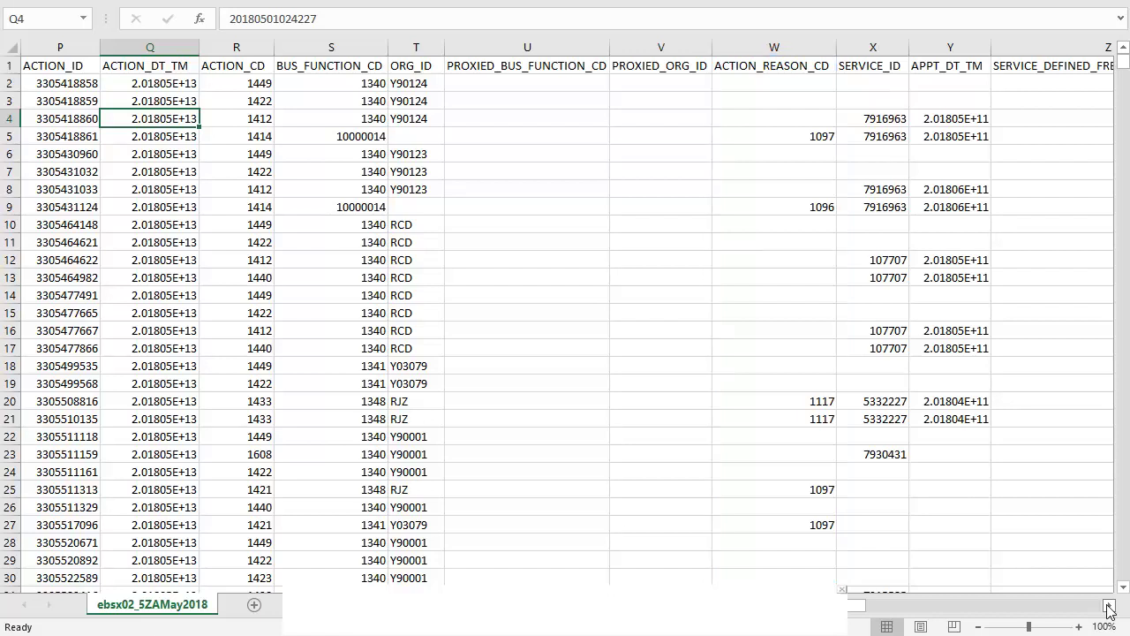
left_click(1109, 606)
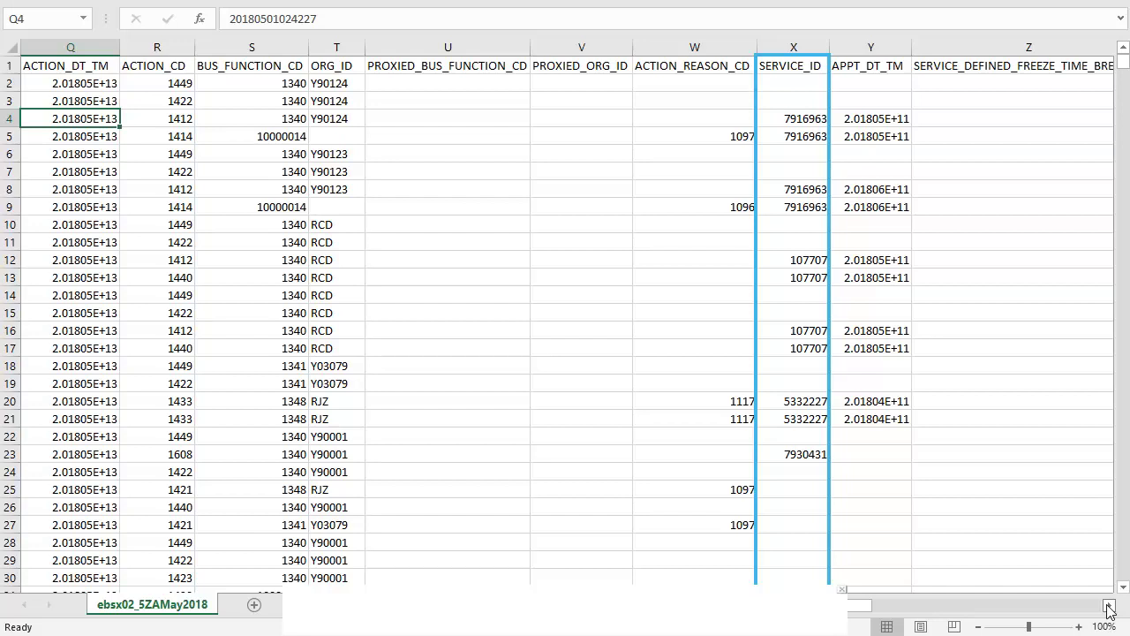
left_click(1109, 606)
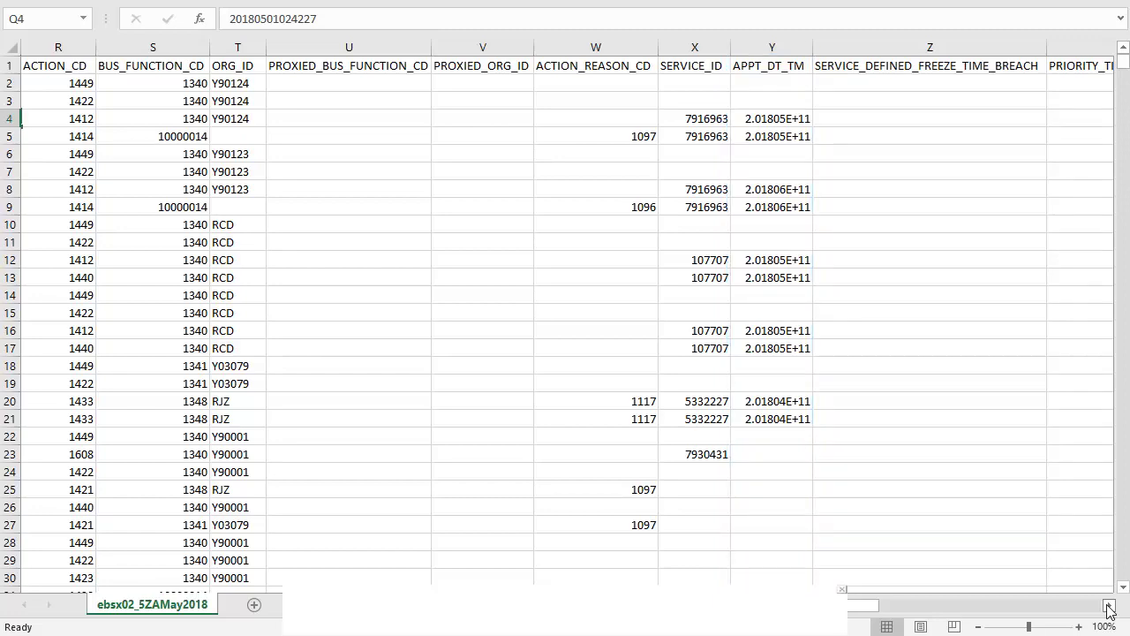
left_click(1109, 606)
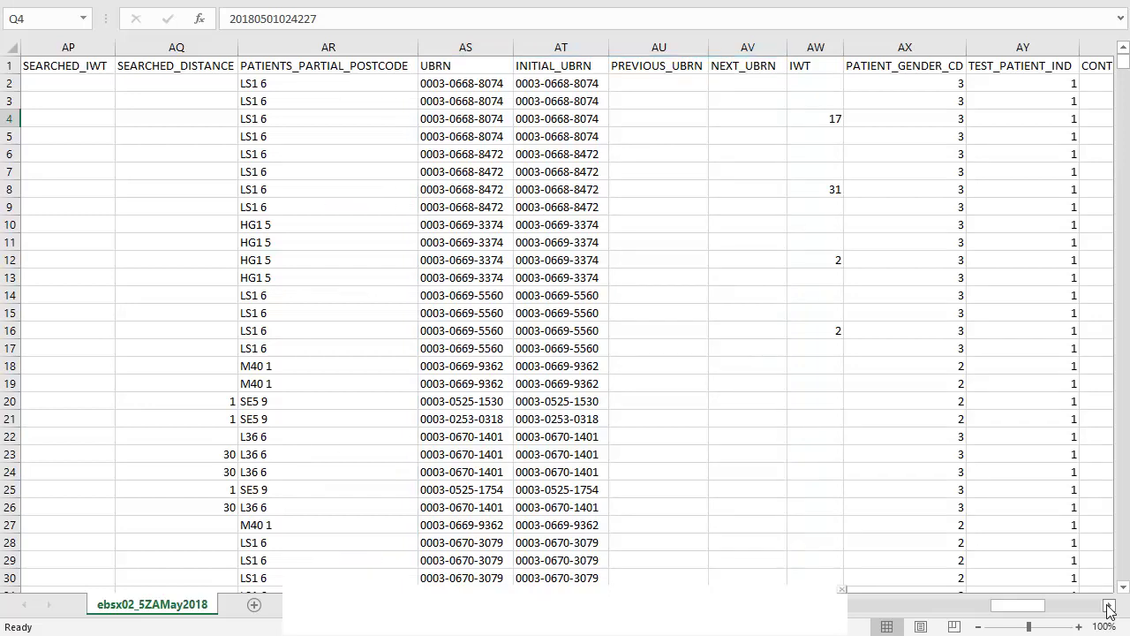
left_click(1110, 605)
left_click(1110, 606)
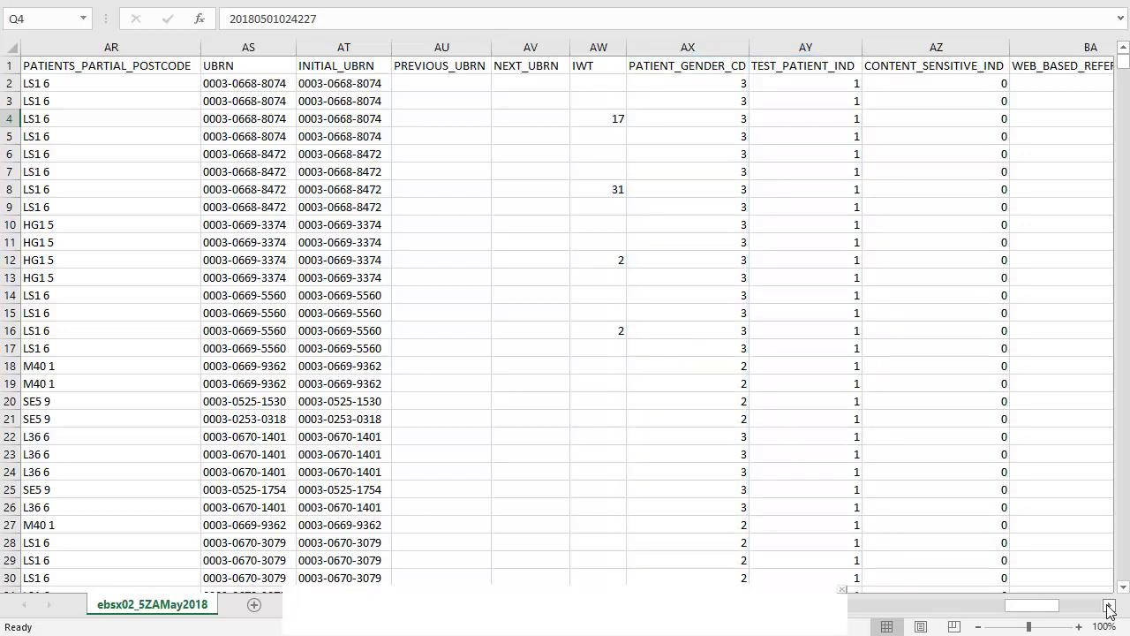
left_click(1109, 609)
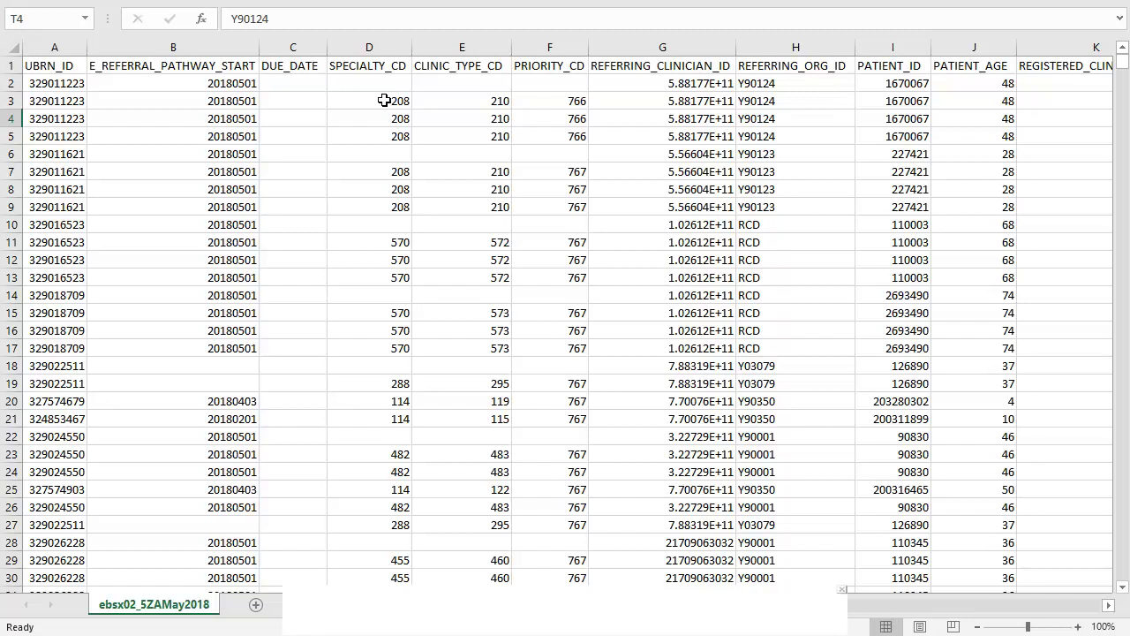
Step: Insert a blank column E directly to the right of the SPECIALTY_CD column
left_click(384, 100)
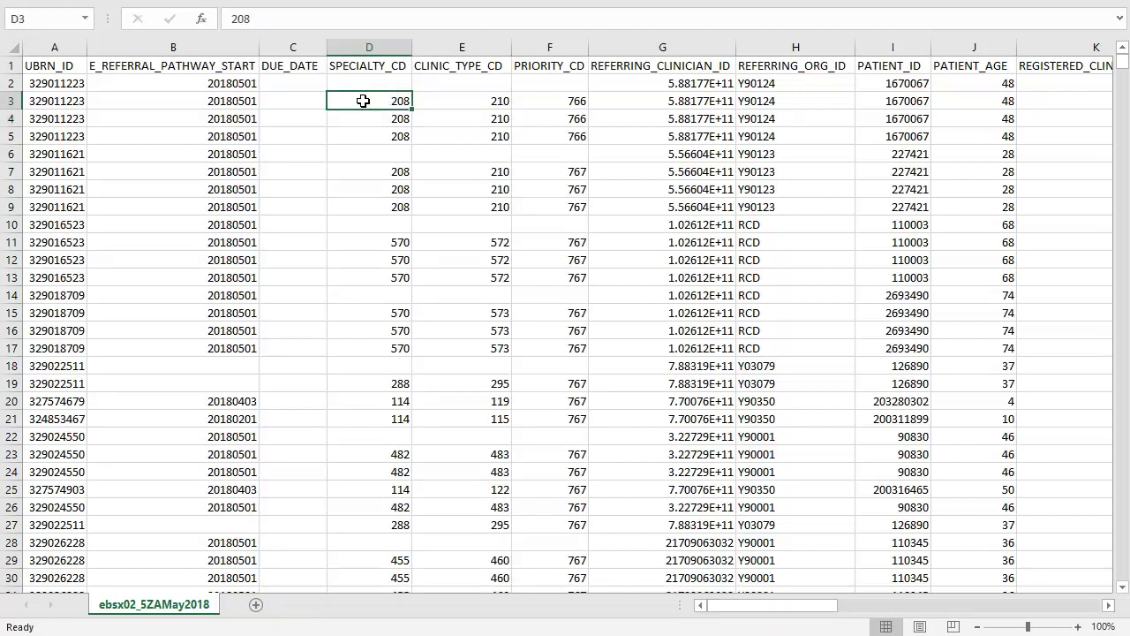
key("Right")
key("alt+i")
key("c")
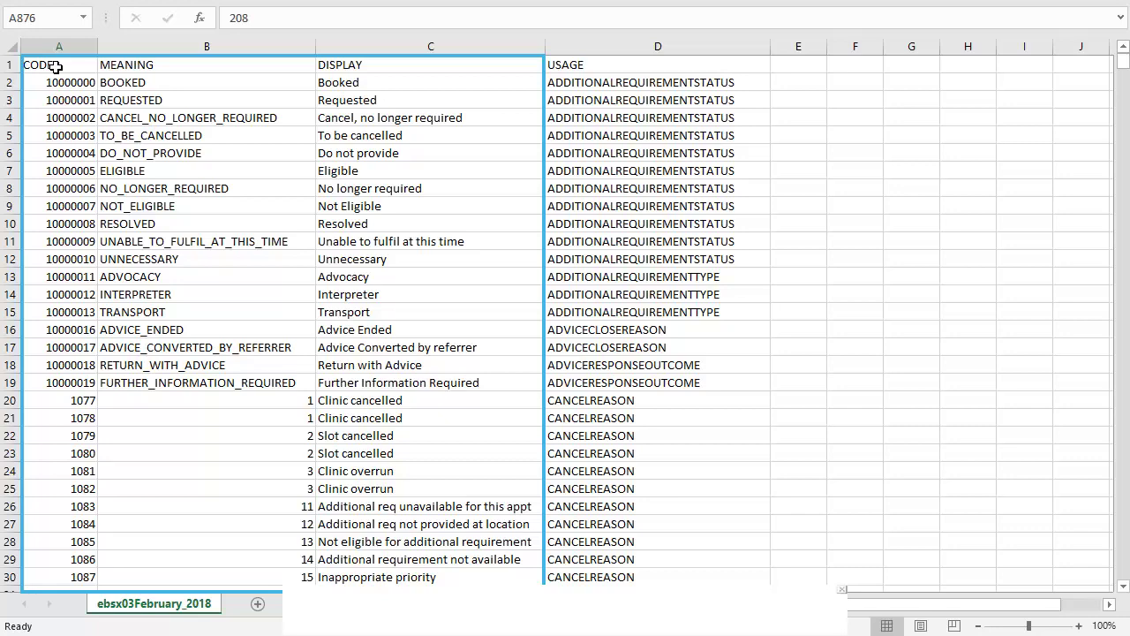
Step: Copy the ebsx03February_2018 code table (rows 1–964) and return to the ebsx02_5ZAMay2018 workbook
left_click(56, 66)
key("ctrl+shift+End")
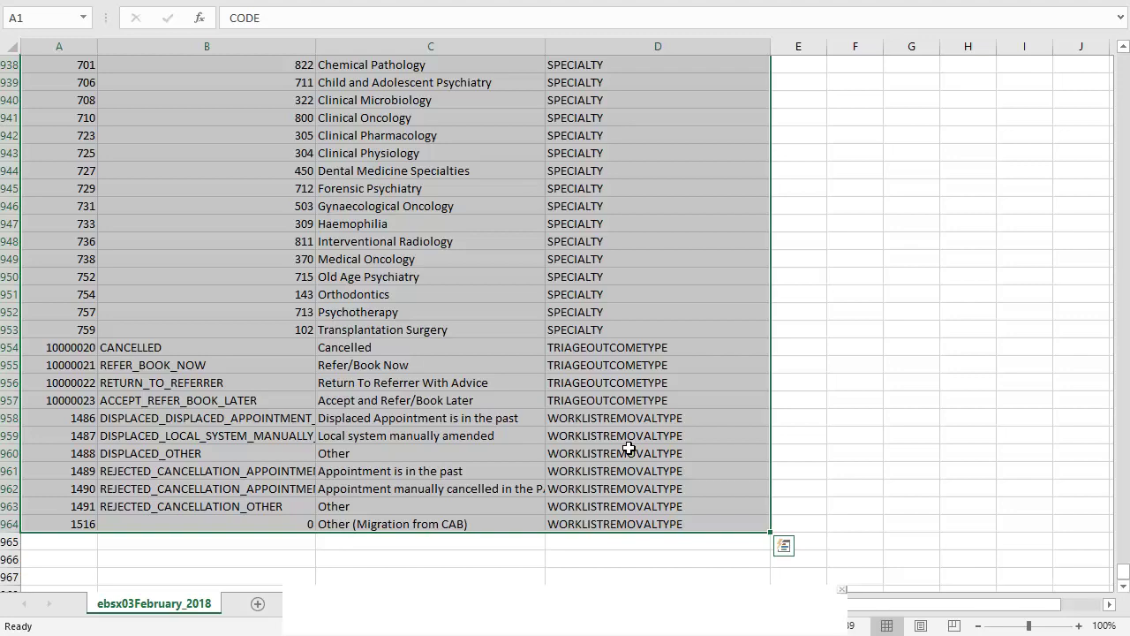
key("ctrl+c")
key("alt+Tab")
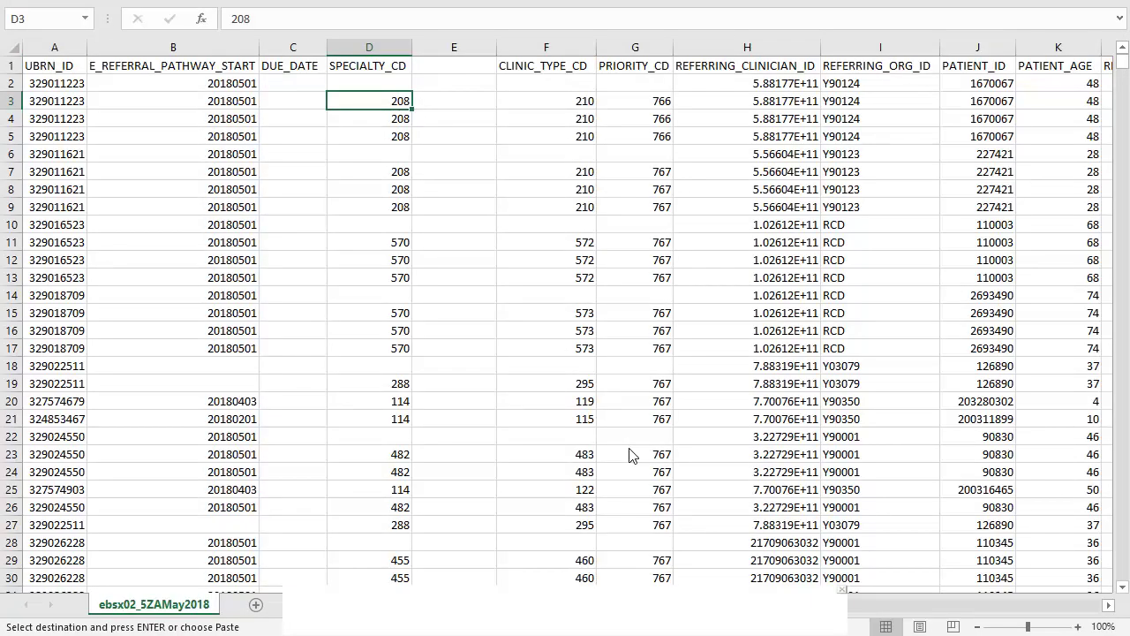
Step: Add Sheet1 and paste the CODE, MEANING, DISPLAY, USAGE table into it
left_click(256, 605)
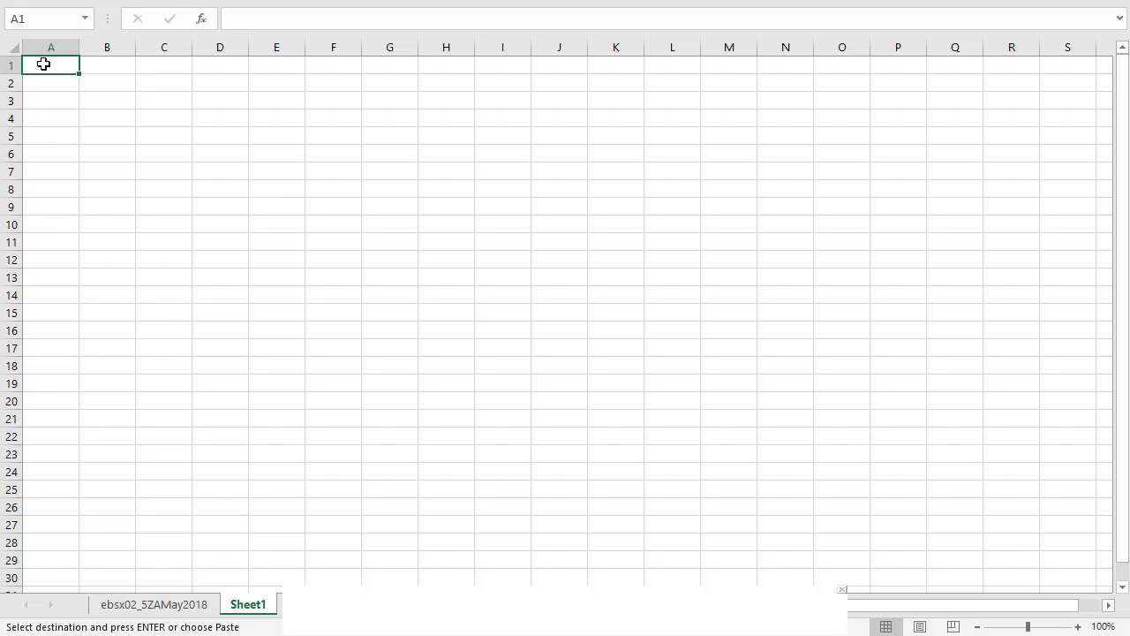
key("ctrl+v")
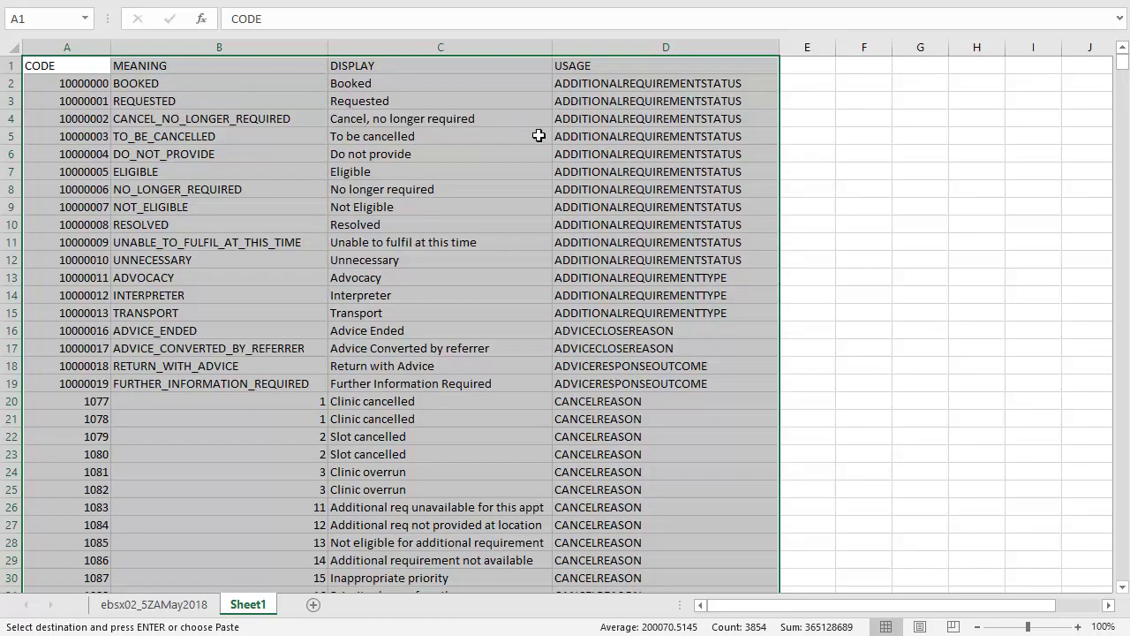
Step: Define the workbook-scoped name EBSX03data for Sheet1's range A1:D964
right_click(540, 141)
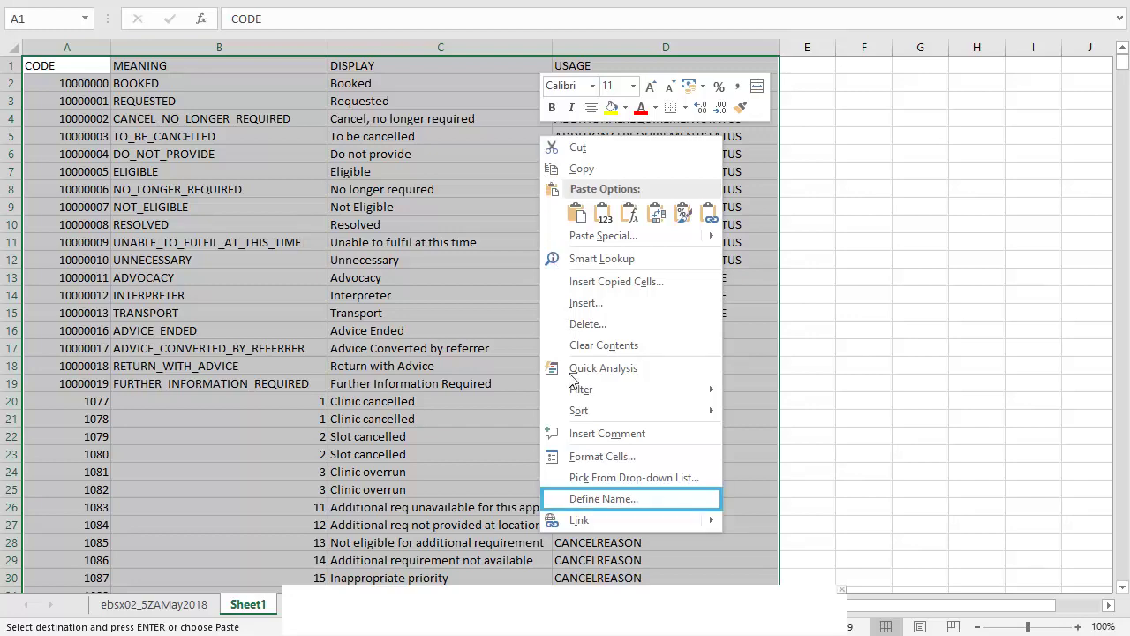
left_click(587, 498)
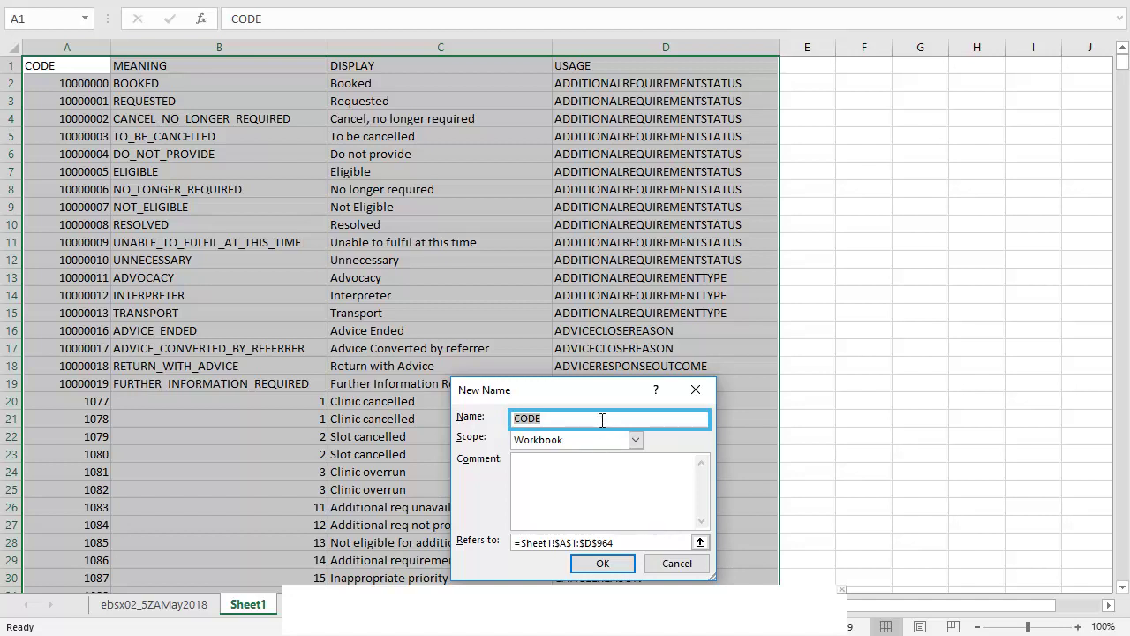
type("EBSX")
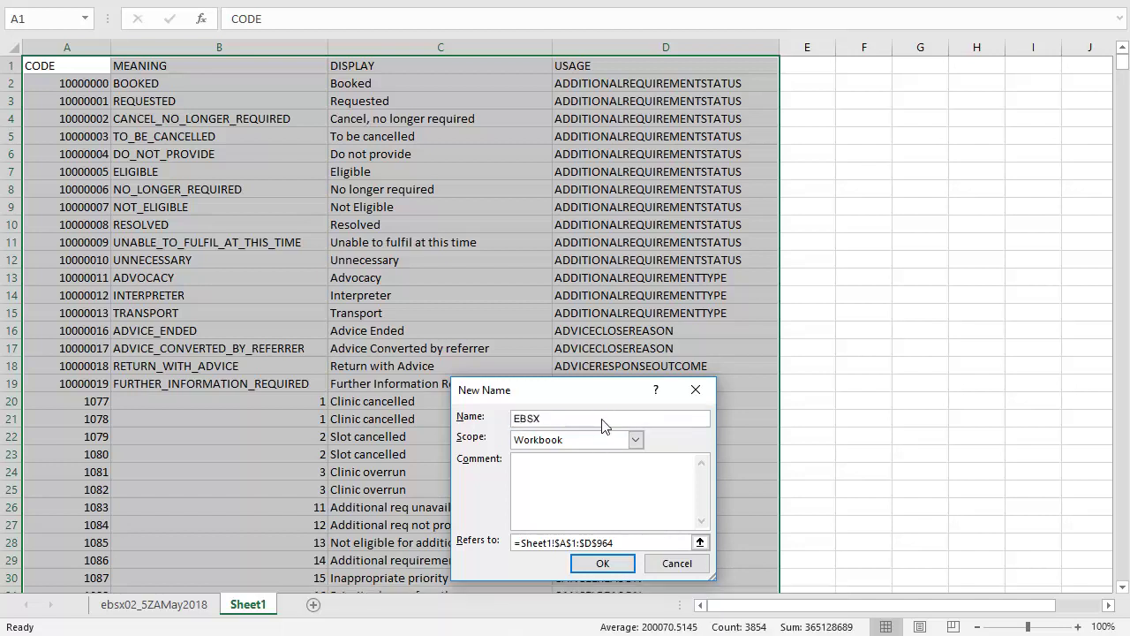
type("03data")
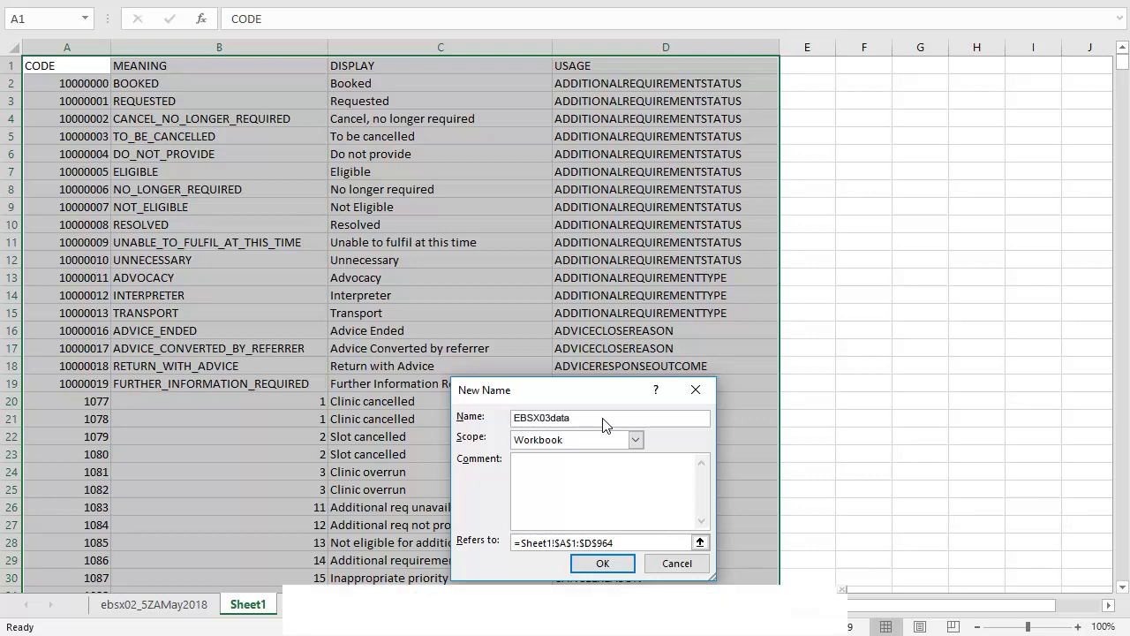
left_click(602, 562)
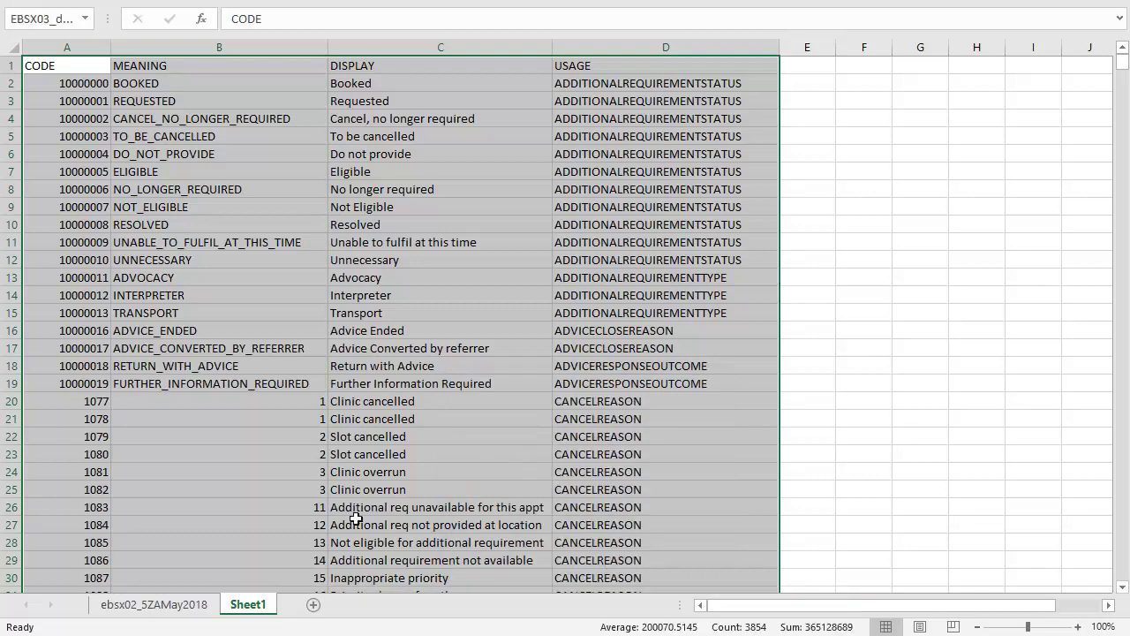
Step: Scroll Sheet1 down to row 876, where code 208 reads Ear, Nose & Throat
left_click(186, 486)
scroll(532, 336, "down", 6)
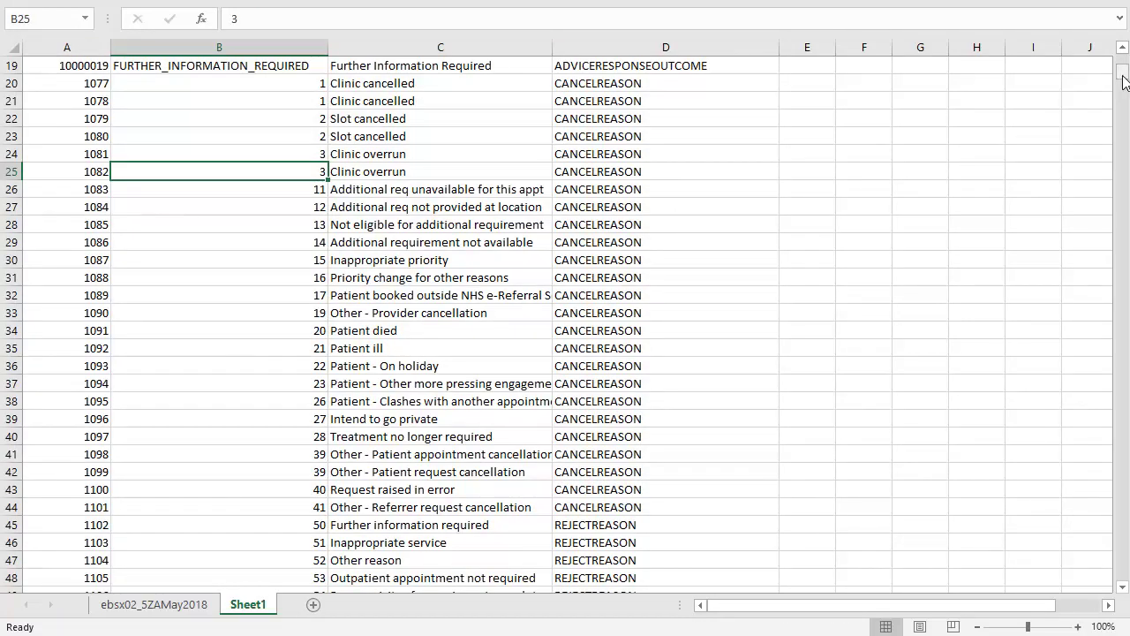
left_click_drag(1122, 75, 1122, 528)
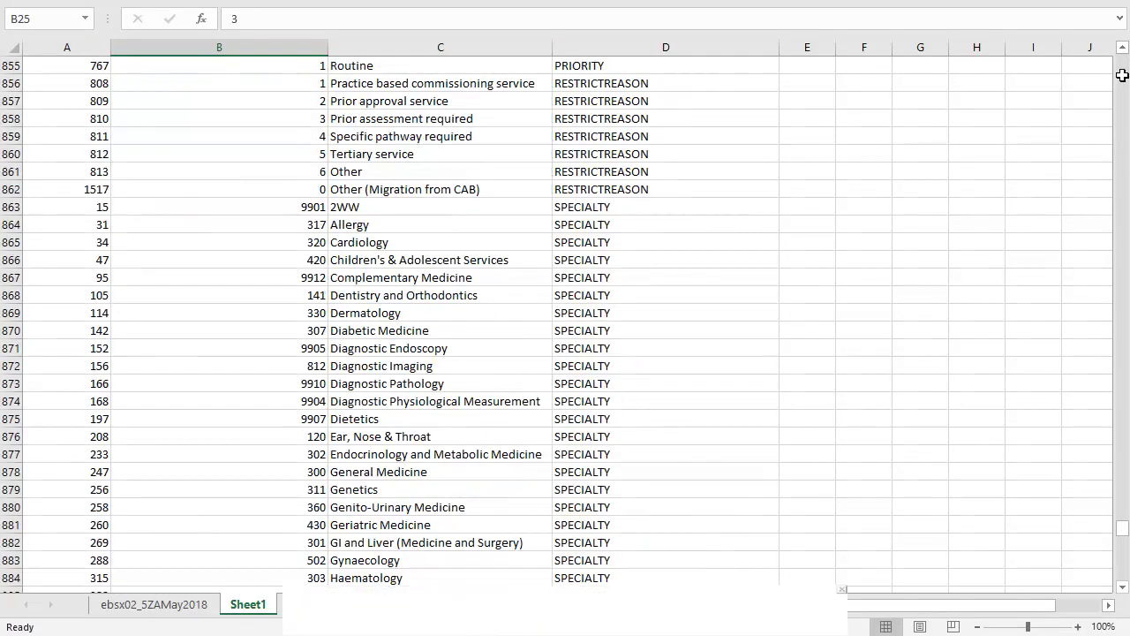
left_click(862, 437)
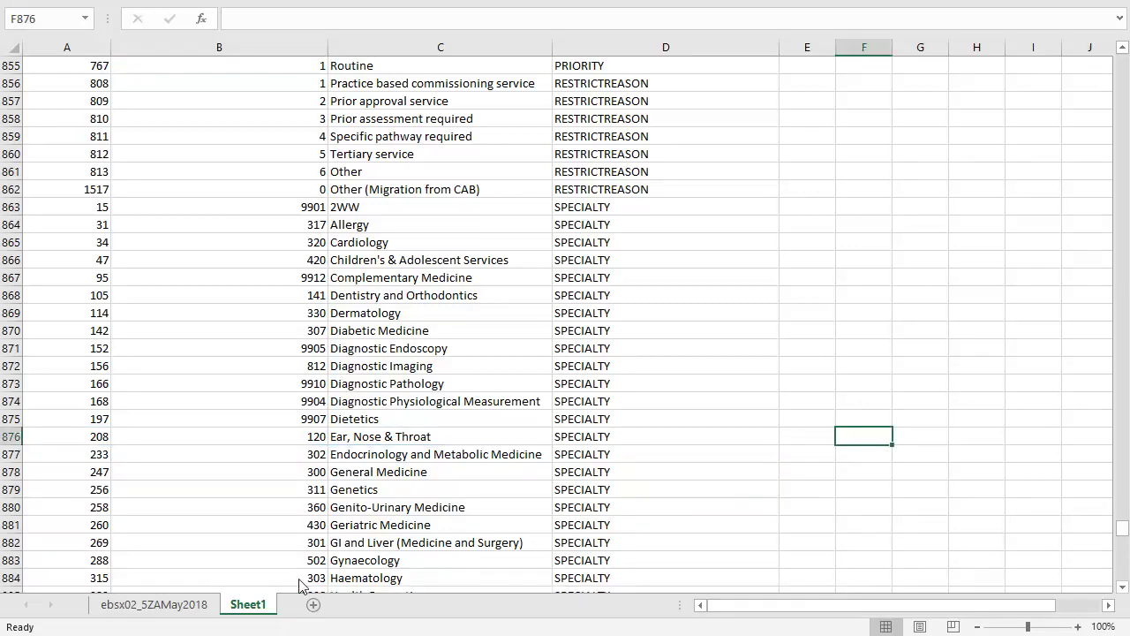
Step: Enter =VLOOKUP(D3, EBSX03data, 3, FALSE) in E3 of ebsx02_5ZAMay2018, returning Ear, Nose & Throat
left_click(154, 604)
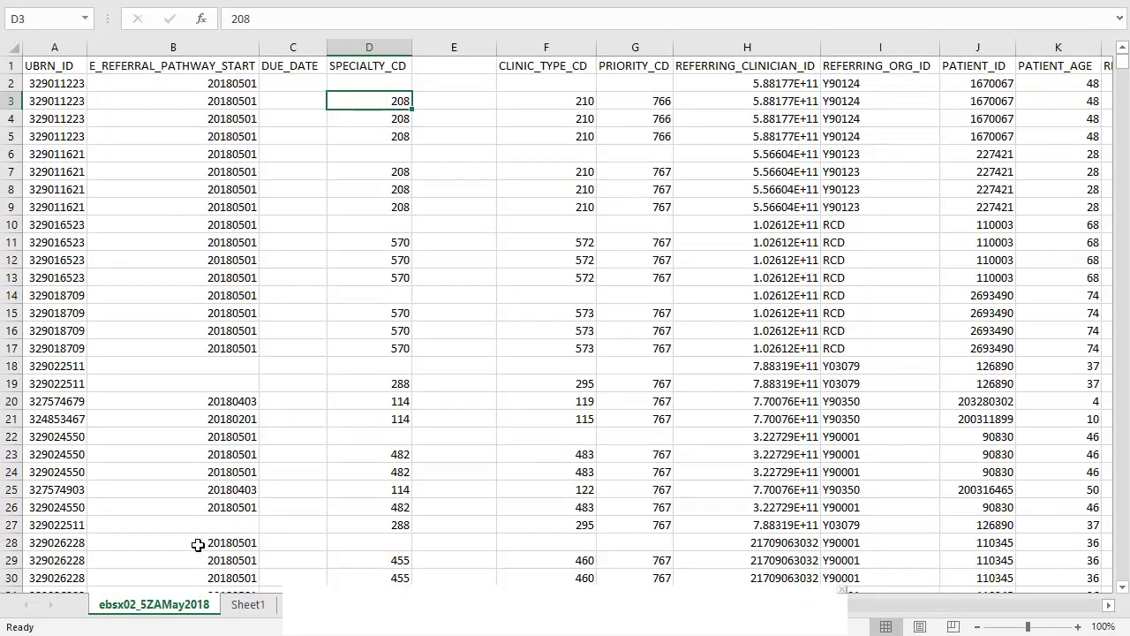
double_click(457, 102)
type("=VLOOKUP(D3, EBSX03data, 3, FALSE)")
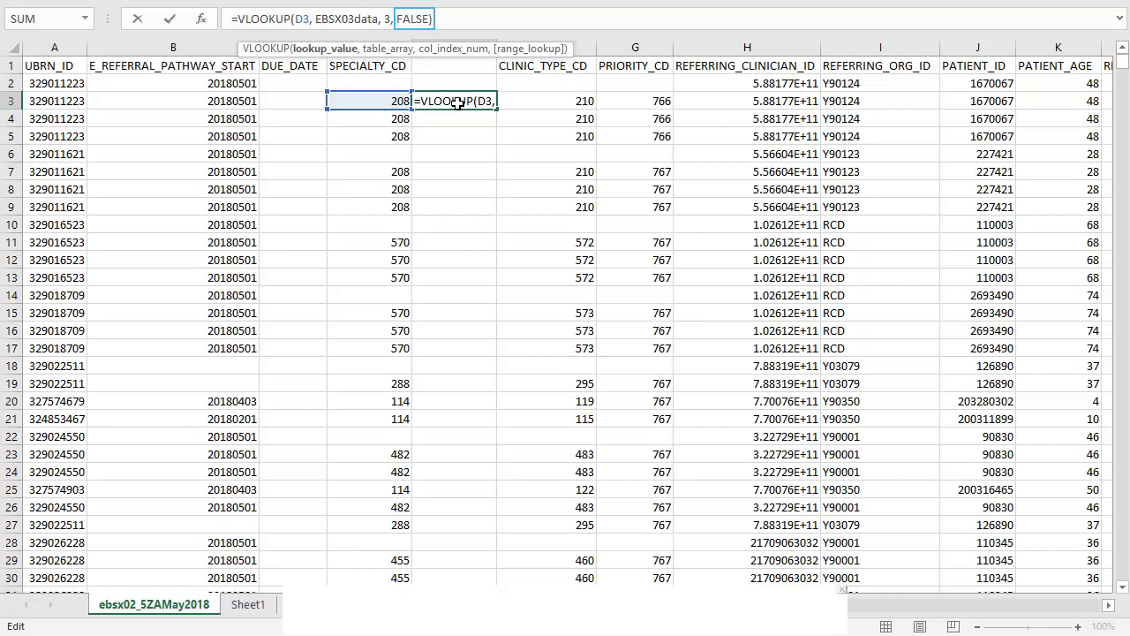
left_click(448, 163)
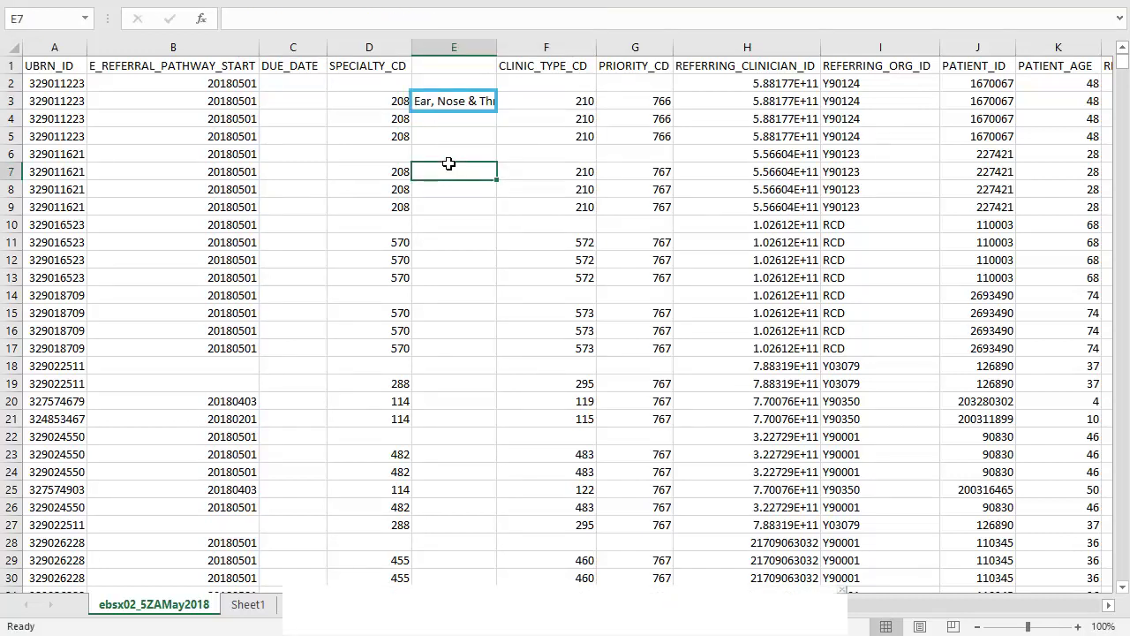
Step: Fill the E3 VLOOKUP down to E30 and autofit column E to the specialty names
left_click(454, 101)
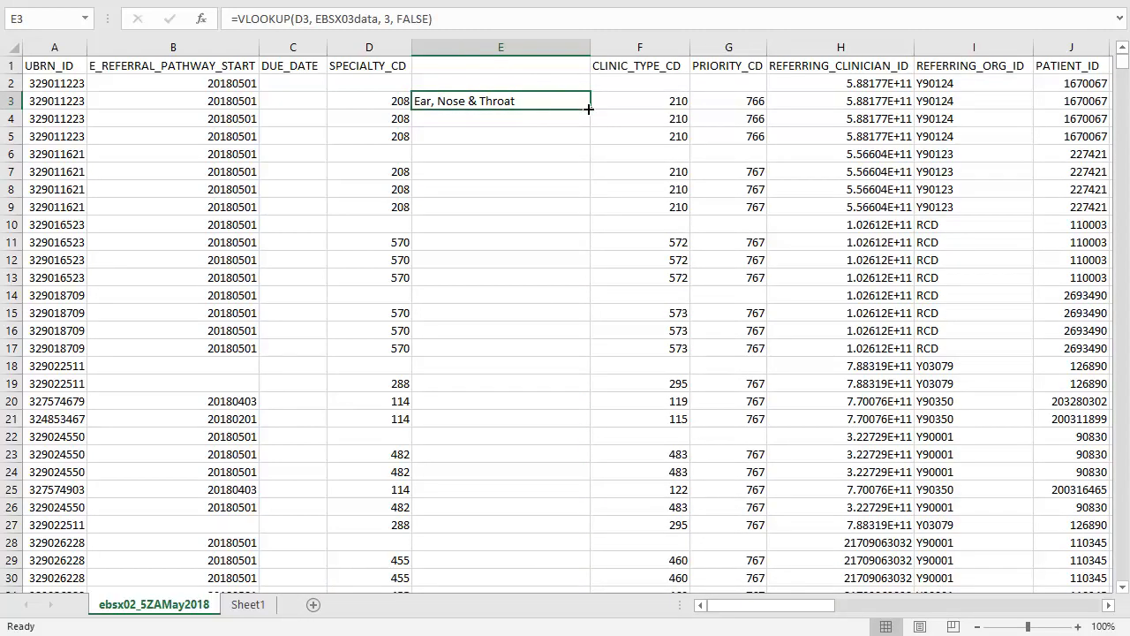
left_click_drag(589, 109, 557, 581)
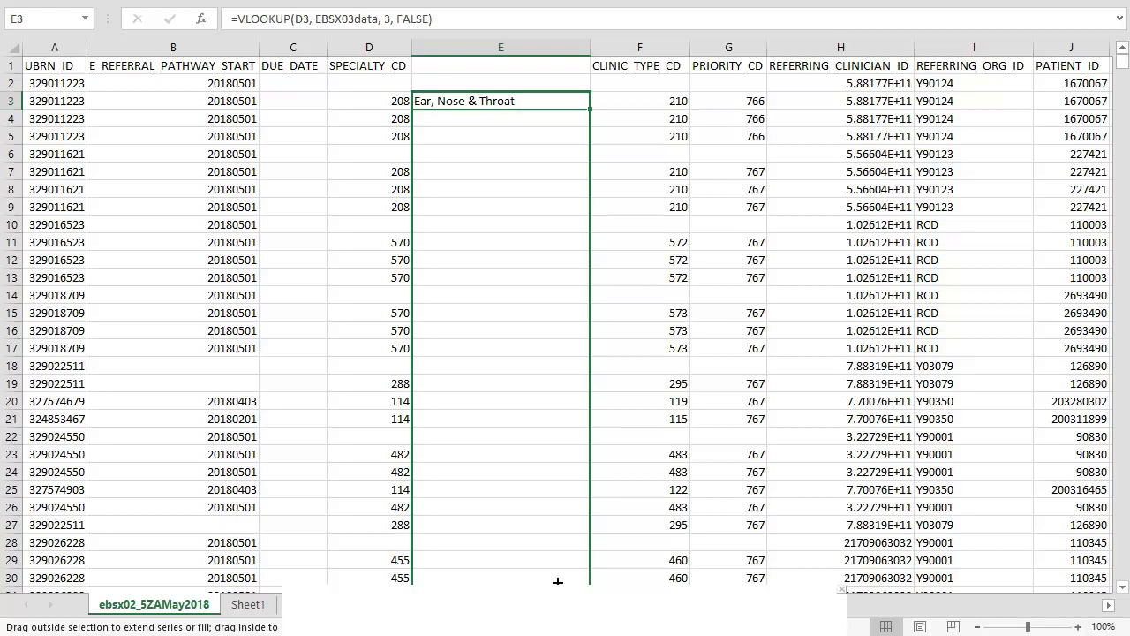
left_click_drag(557, 581, 557, 565)
double_click(592, 43)
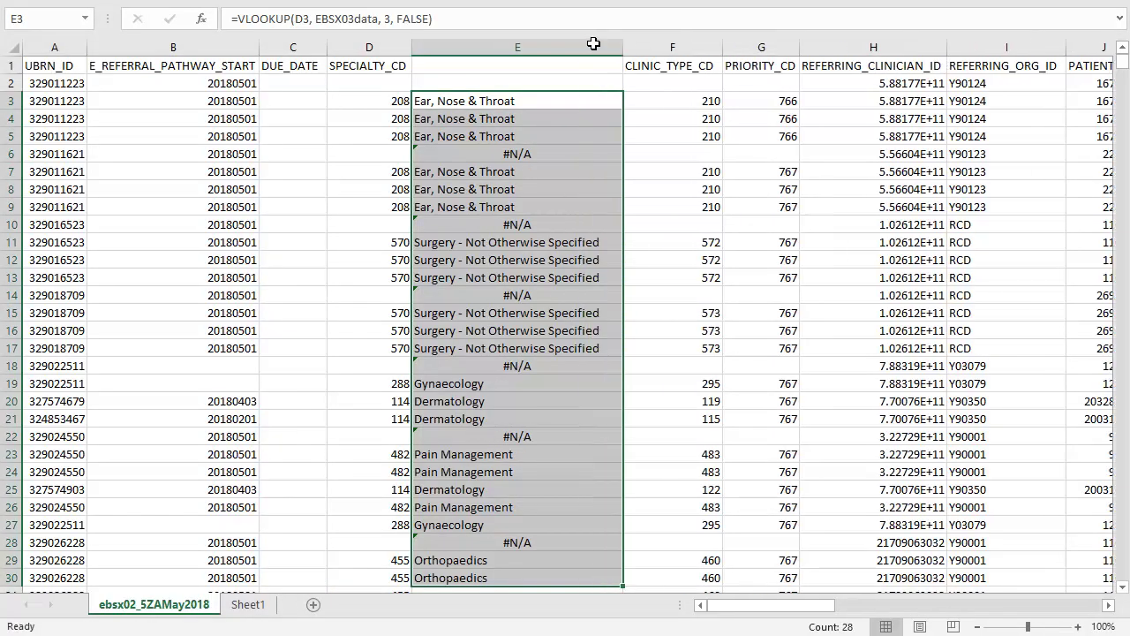
left_click(601, 66)
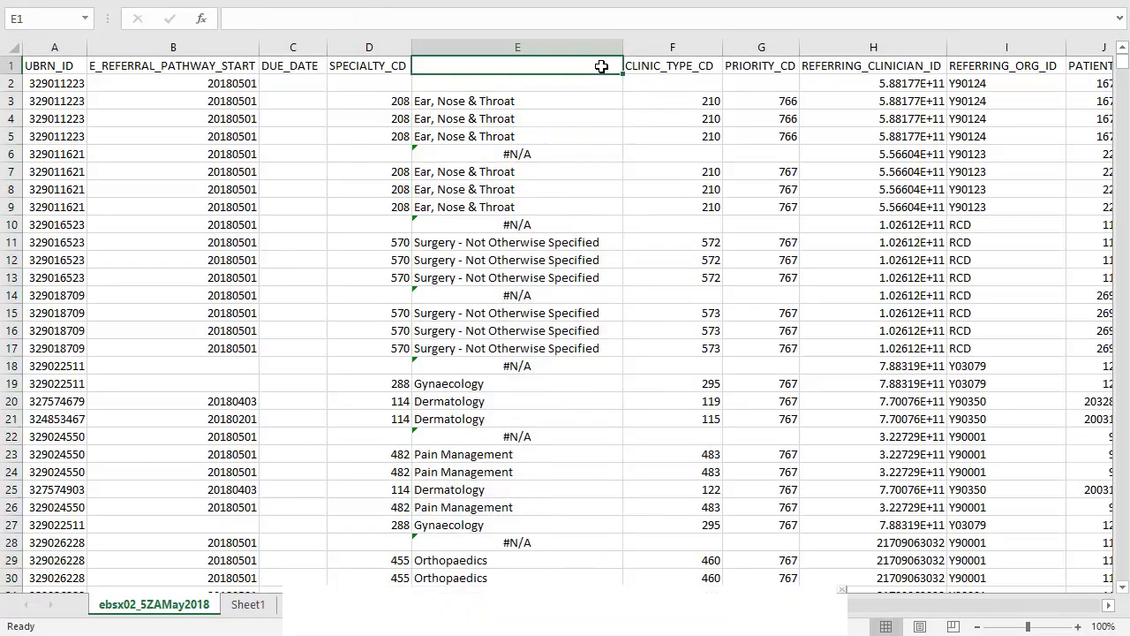